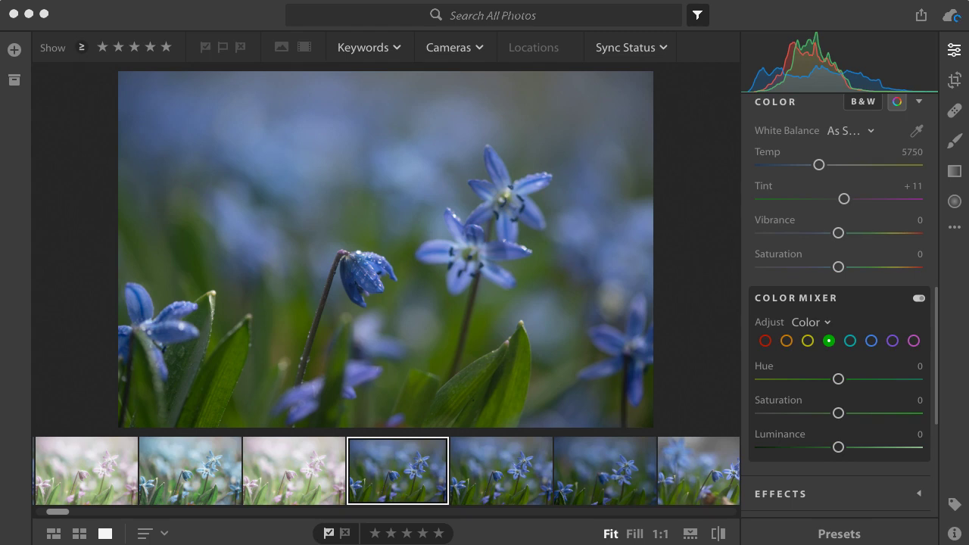
# Step: Compare the edited light-blue and pale-pink flower versions, and return to the unedited blue flower photo
pyautogui.click(300, 483)
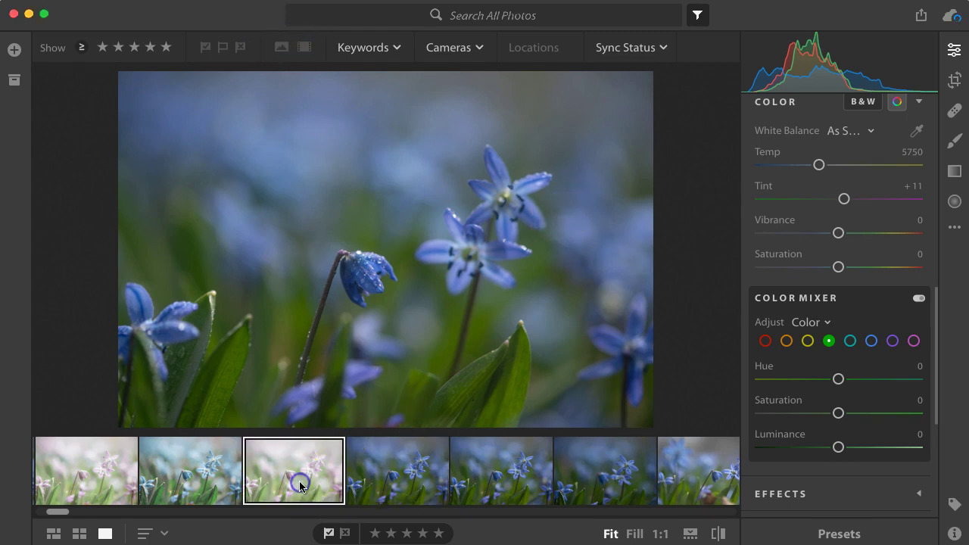
pyautogui.click(222, 484)
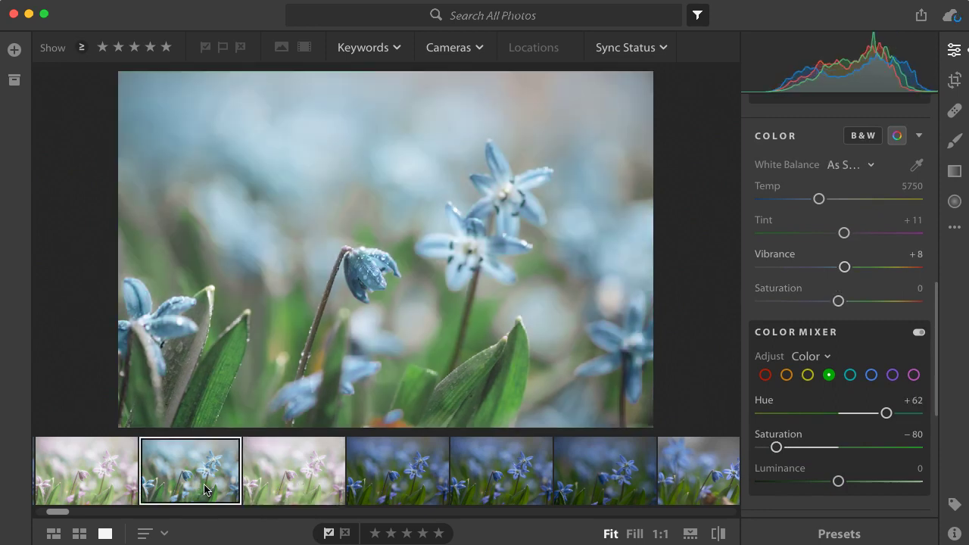
pyautogui.click(310, 485)
pyautogui.click(351, 470)
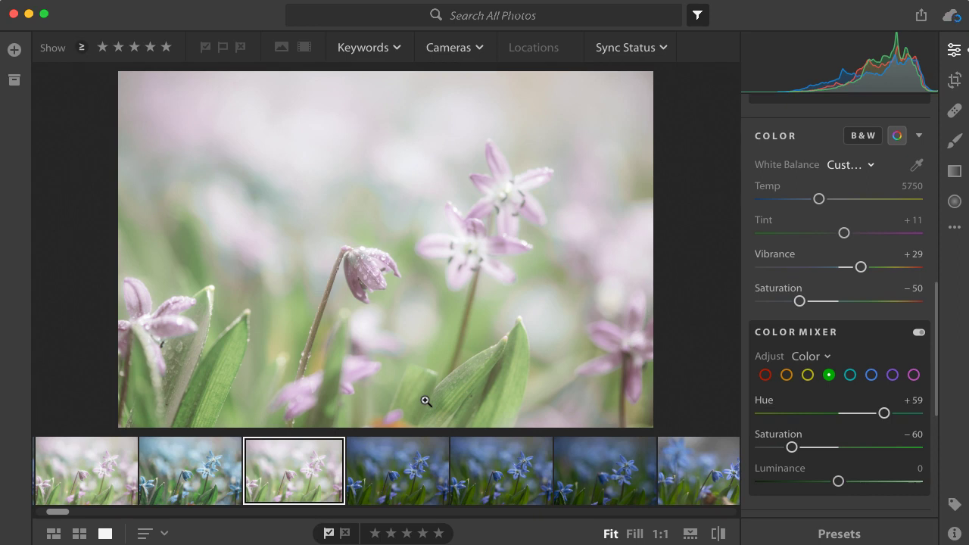
pyautogui.click(406, 496)
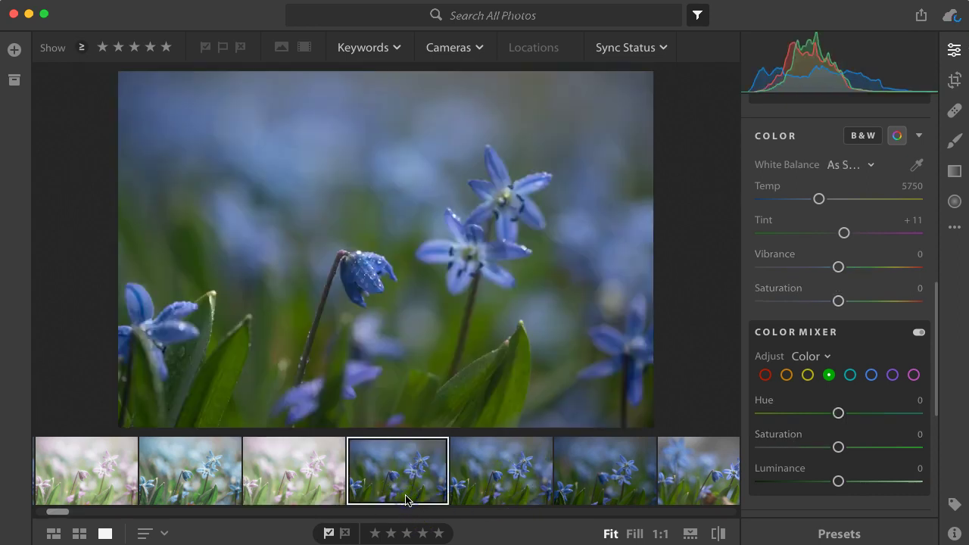
# Step: Revert the blue flower photo to its original, unedited settings
pyautogui.click(955, 227)
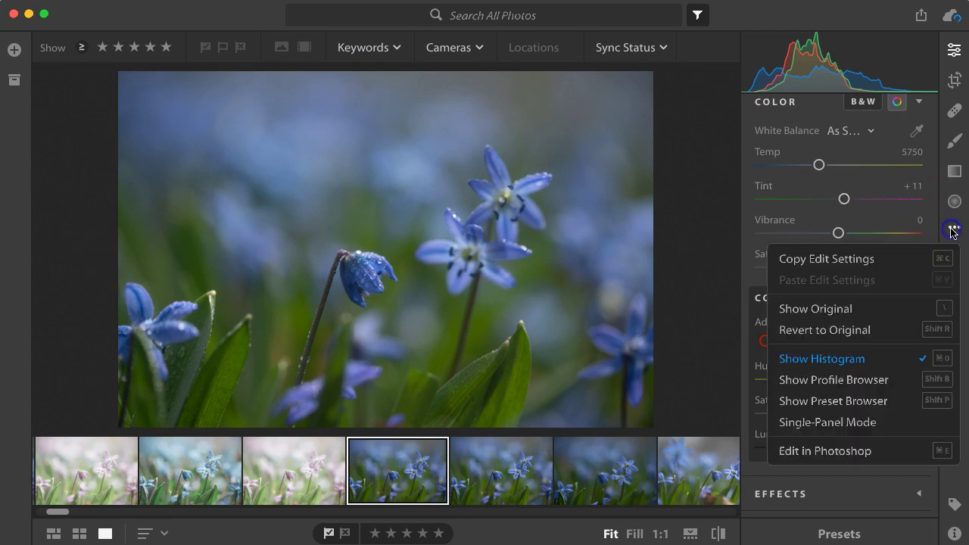
pyautogui.click(867, 331)
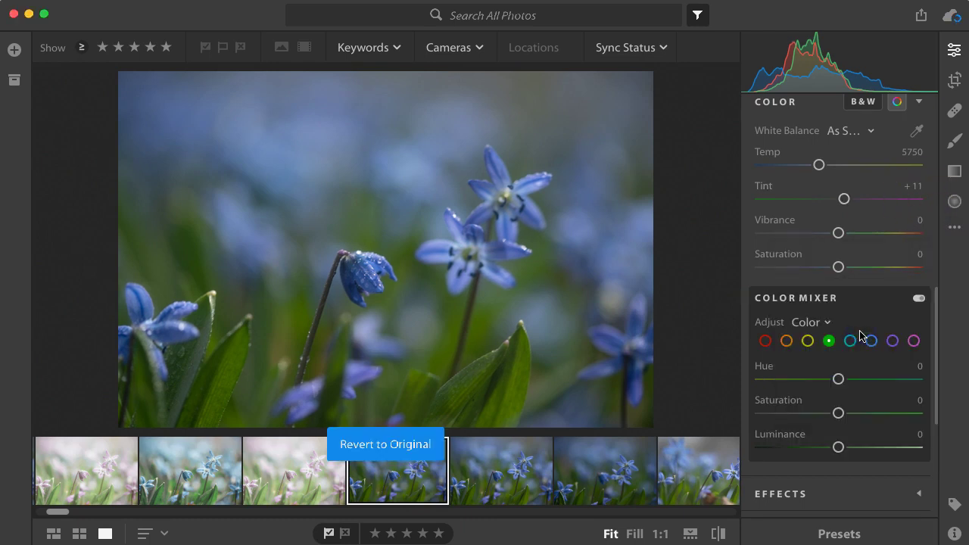
pyautogui.click(955, 228)
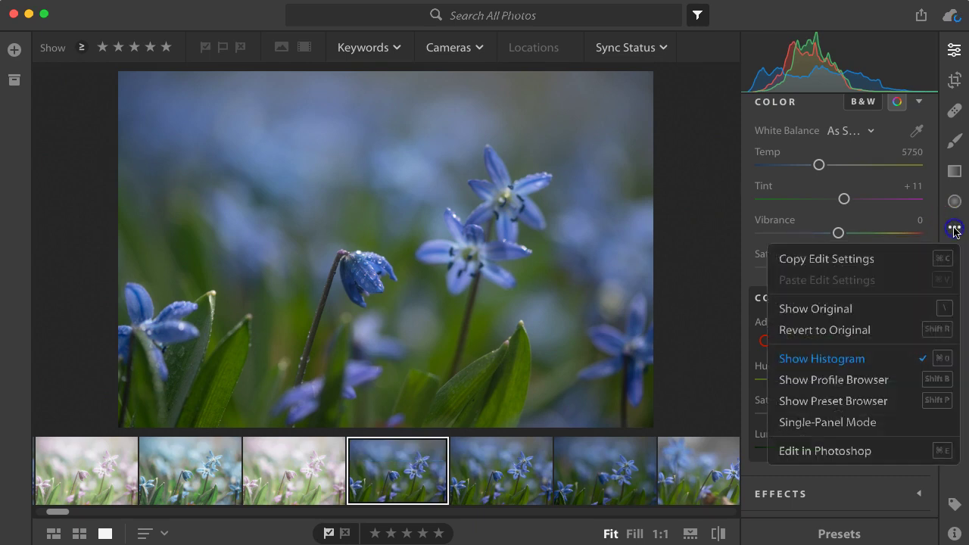
pyautogui.click(857, 331)
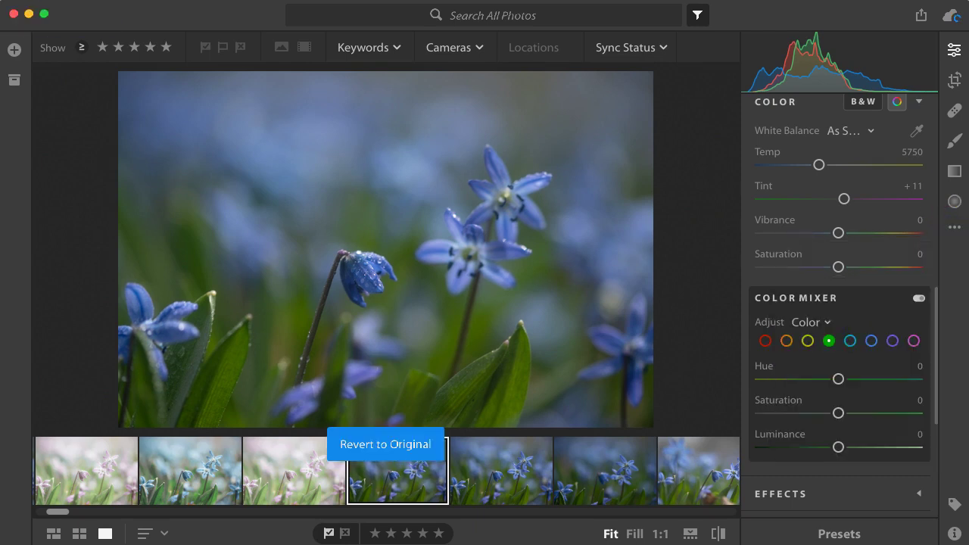
# Step: Check the drooping flower at 1:1, and apply the automatic Light adjustments to the whole photo
pyautogui.click(374, 277)
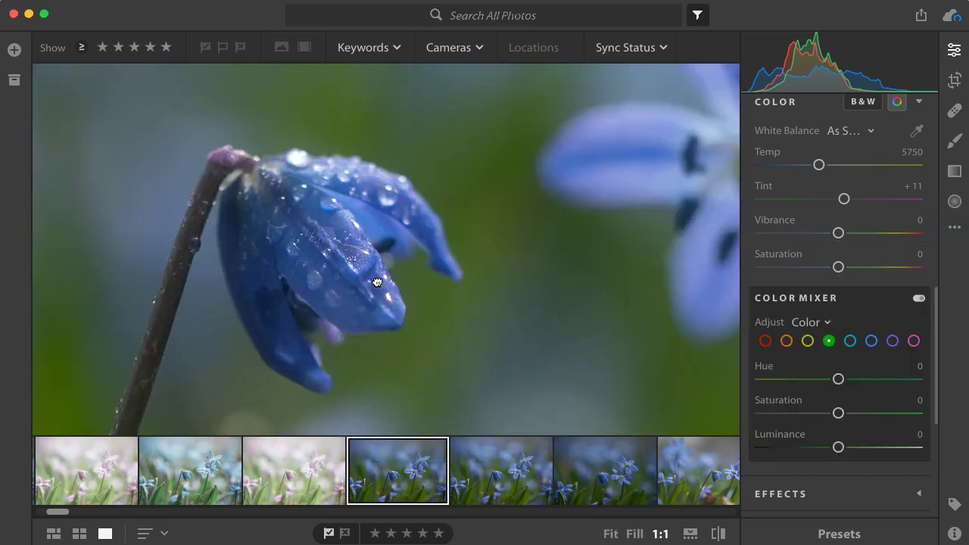
pyautogui.click(334, 291)
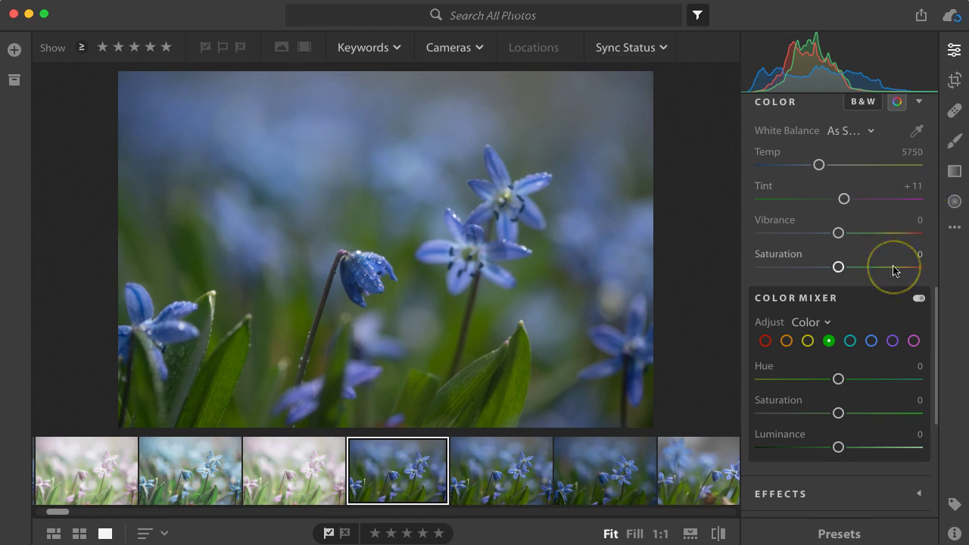
pyautogui.scroll(5, 876, 387)
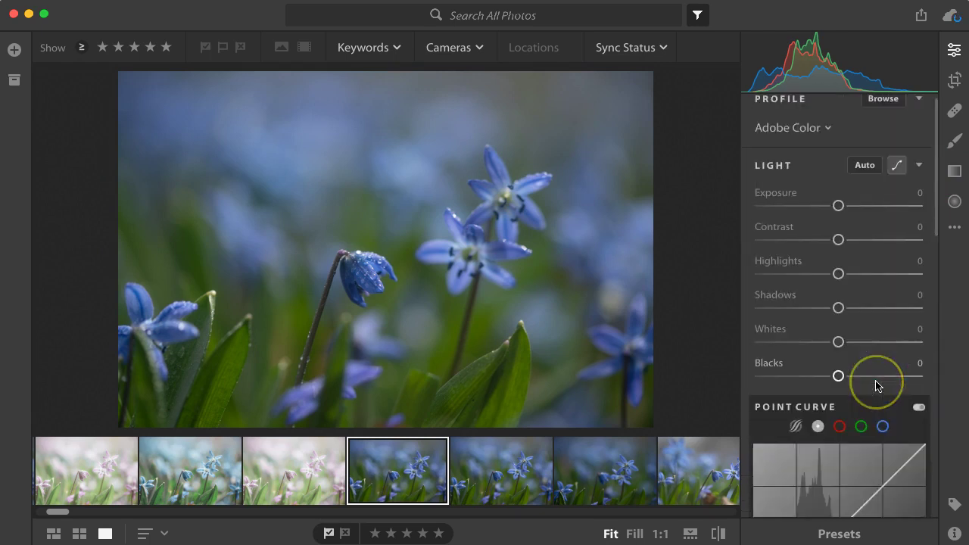
pyautogui.scroll(1, 876, 386)
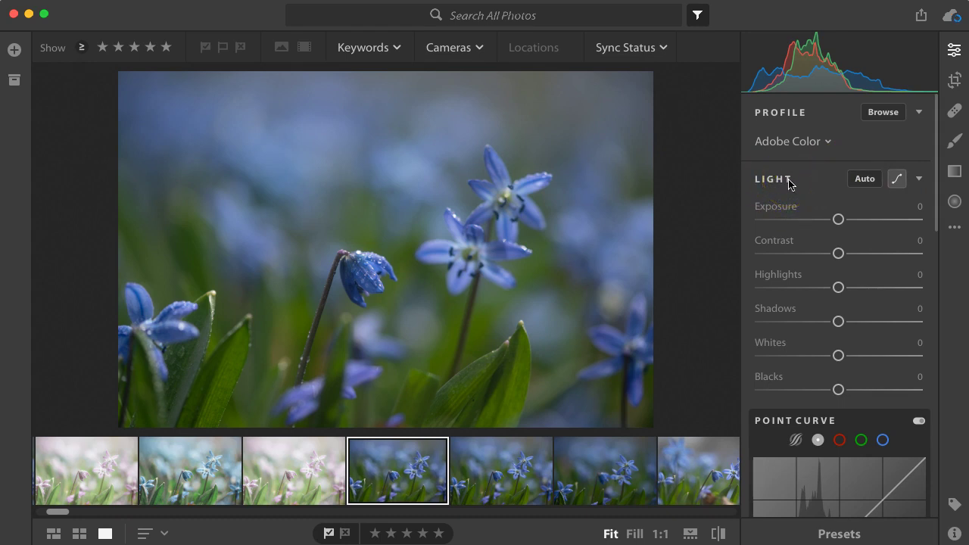
pyautogui.click(867, 182)
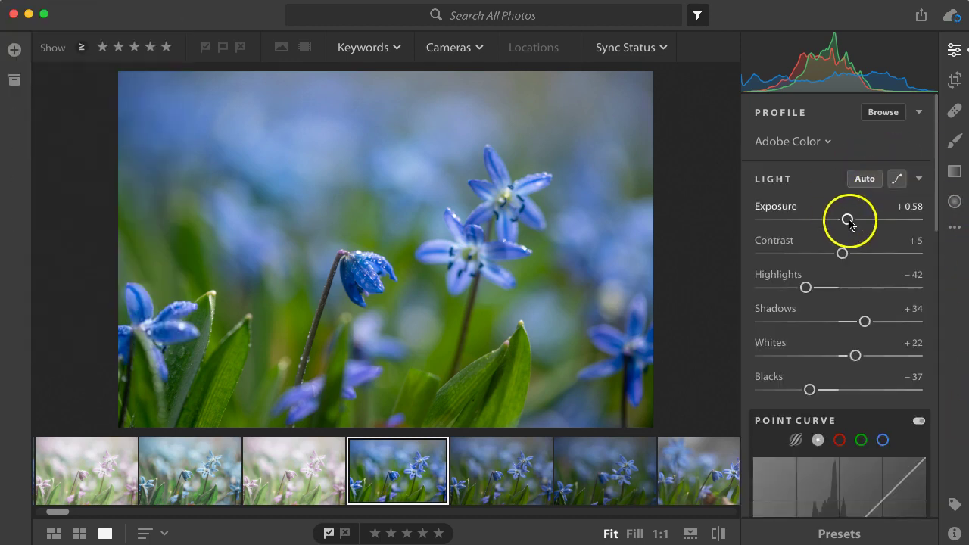
# Step: Preview the Creative presets, including Red Lift Matte, and apply the Aged Photo preset to the photo
pyautogui.scroll(-5, 842, 235)
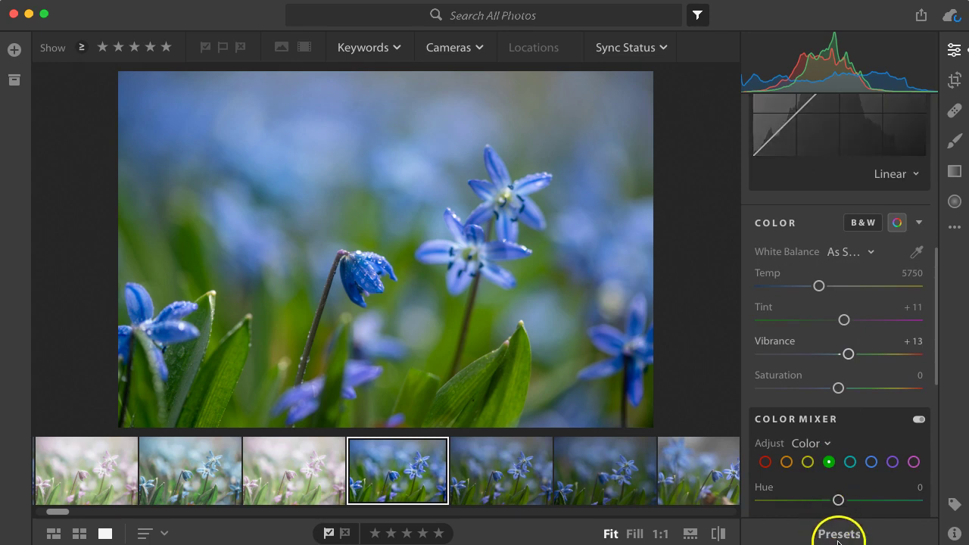
pyautogui.click(839, 534)
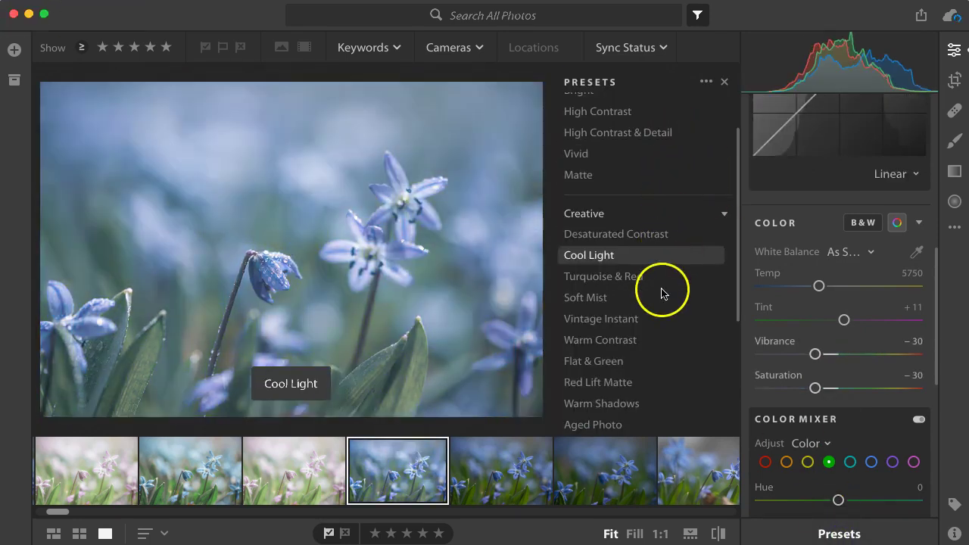
pyautogui.scroll(-1, 659, 331)
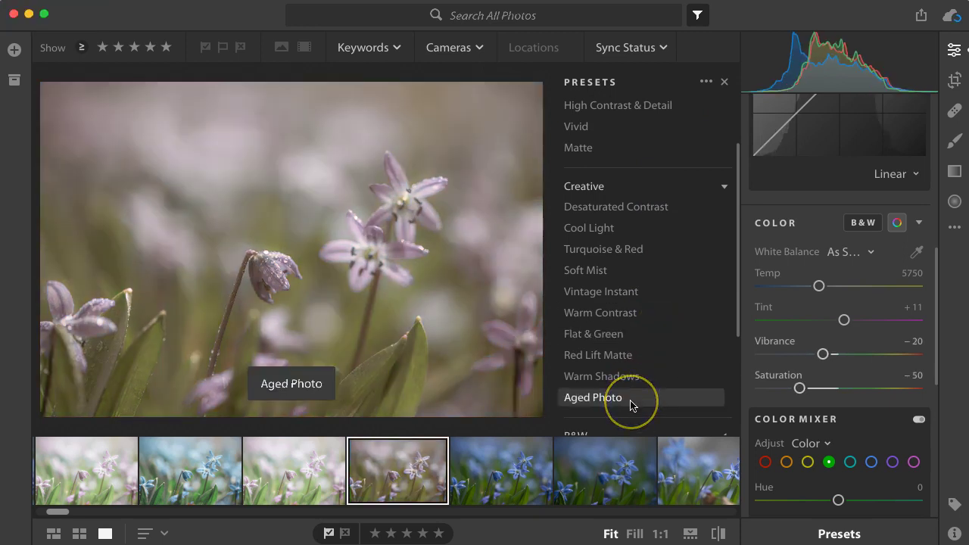
pyautogui.click(630, 354)
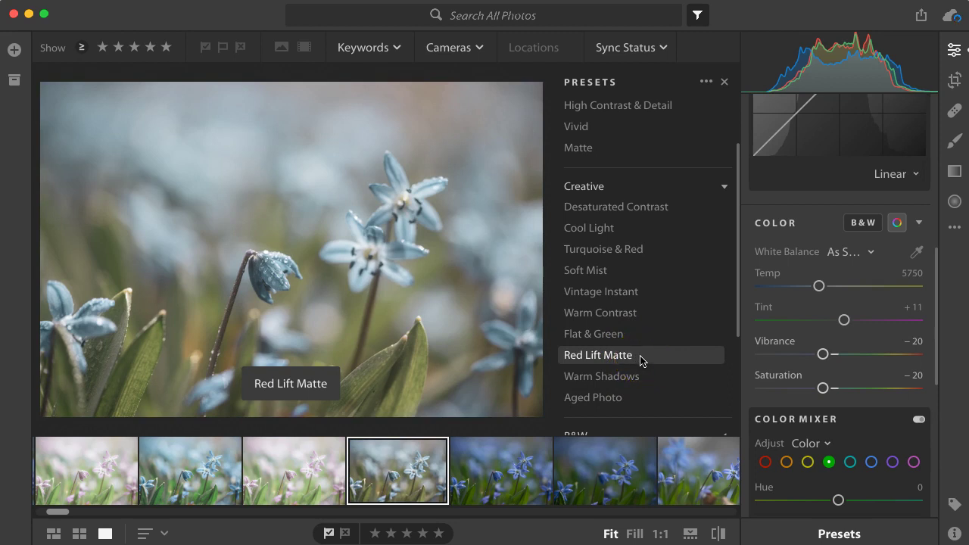
pyautogui.click(636, 382)
pyautogui.click(628, 399)
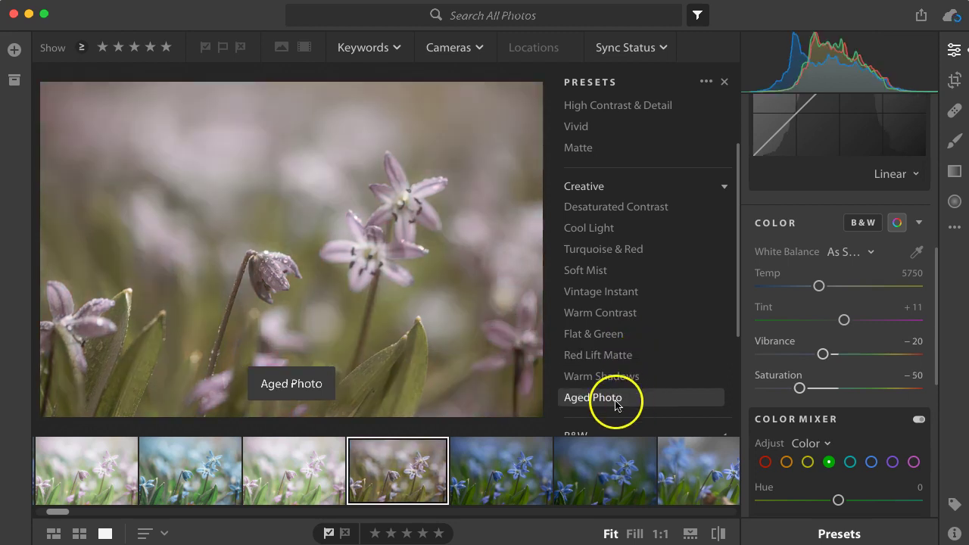
pyautogui.click(617, 403)
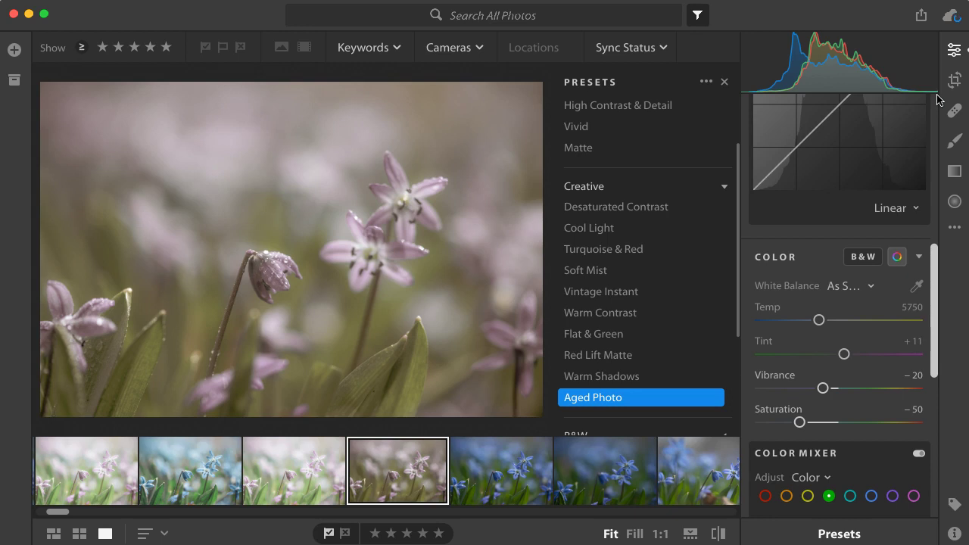
# Step: Raise the photo's Exposure to +1.17 and its Vibrance to +18
pyautogui.scroll(5, 875, 178)
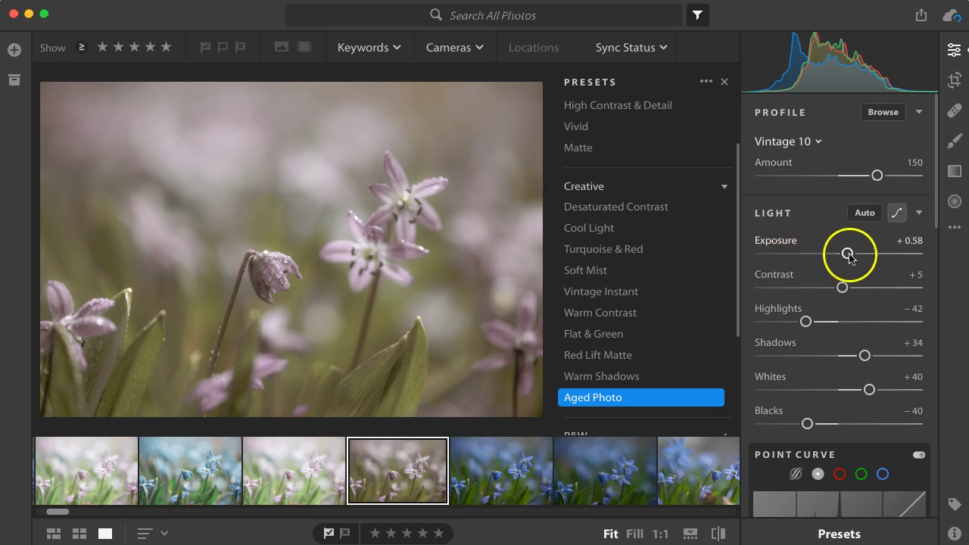
pyautogui.moveTo(849, 257); pyautogui.dragTo(858, 256)
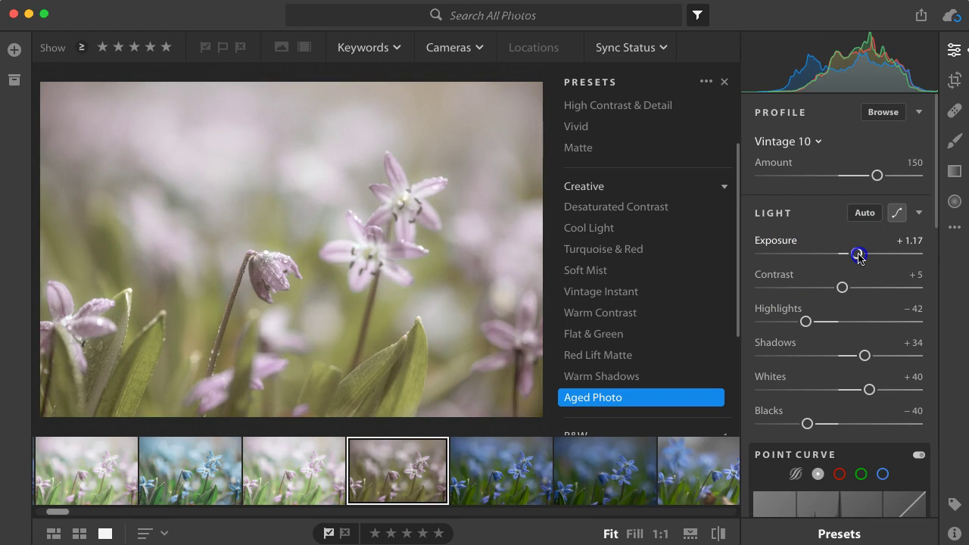
pyautogui.scroll(-3, 860, 258)
pyautogui.scroll(-9, 858, 256)
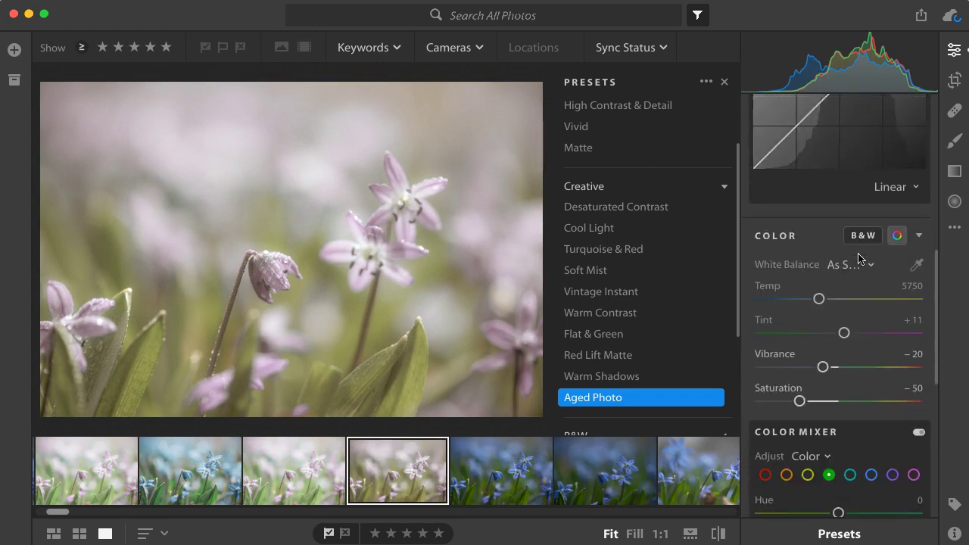
pyautogui.moveTo(824, 352); pyautogui.dragTo(853, 352)
pyautogui.click(356, 388)
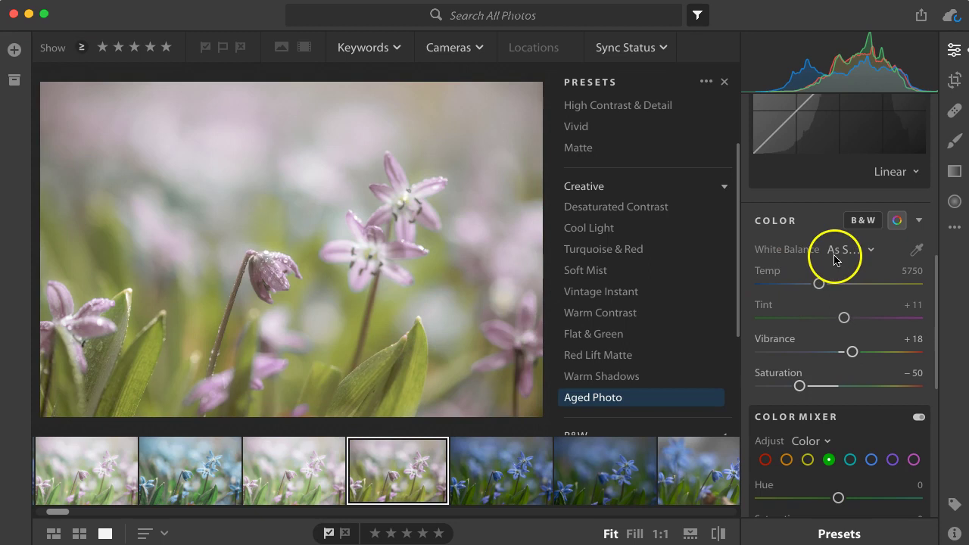
# Step: Brighten the photo further by setting Exposure to +1.41
pyautogui.scroll(2, 856, 256)
pyautogui.scroll(12, 856, 256)
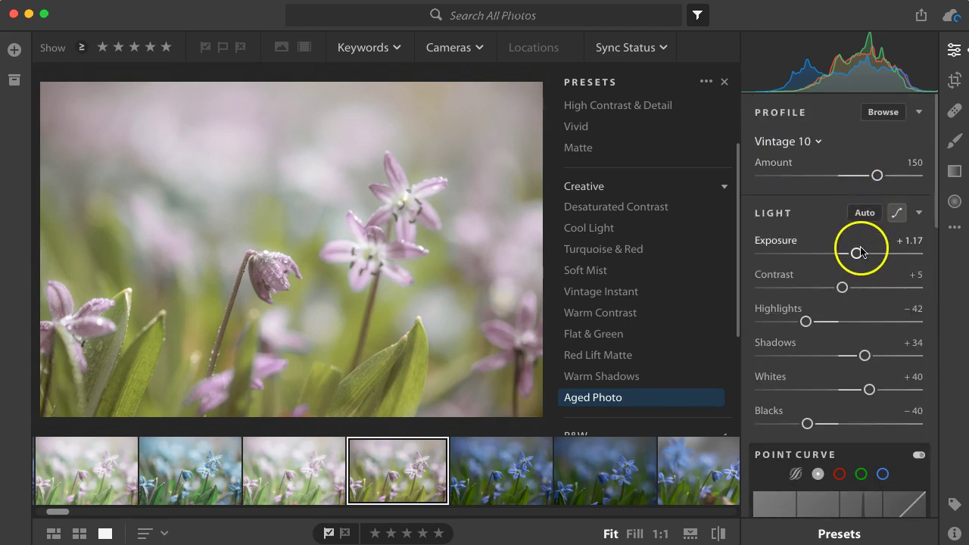
pyautogui.moveTo(858, 253); pyautogui.dragTo(863, 254)
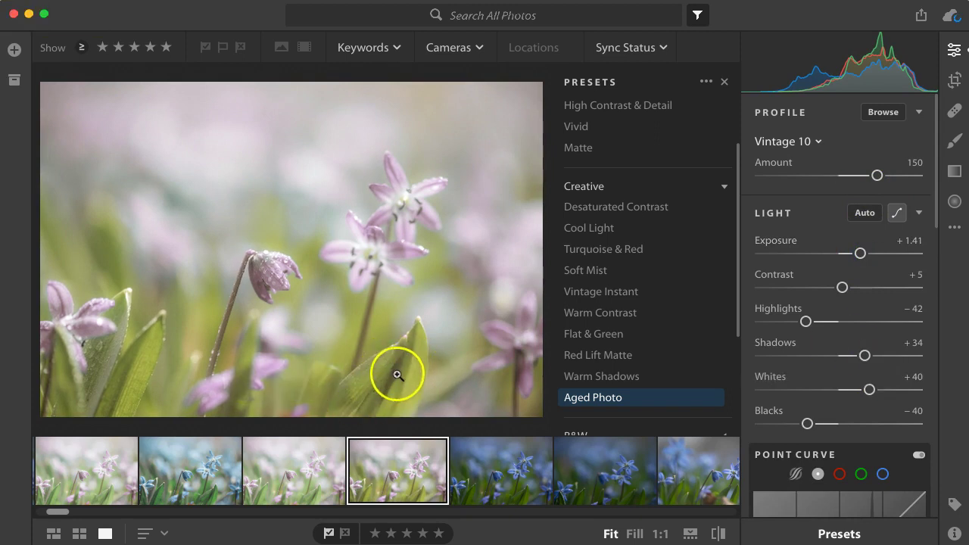
# Step: Shift the greens in the Color Mixer by setting their Hue to +68
pyautogui.scroll(-10, 802, 384)
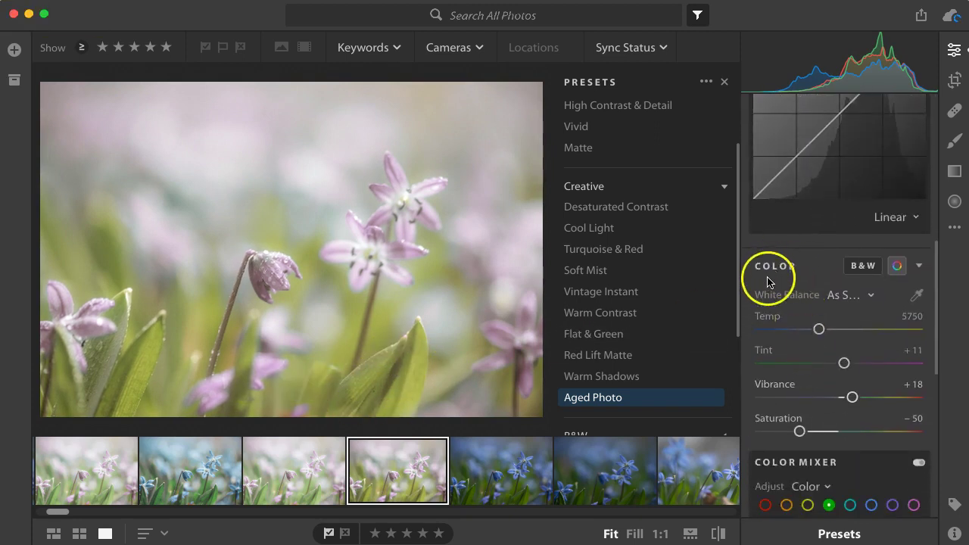
pyautogui.scroll(-3, 789, 309)
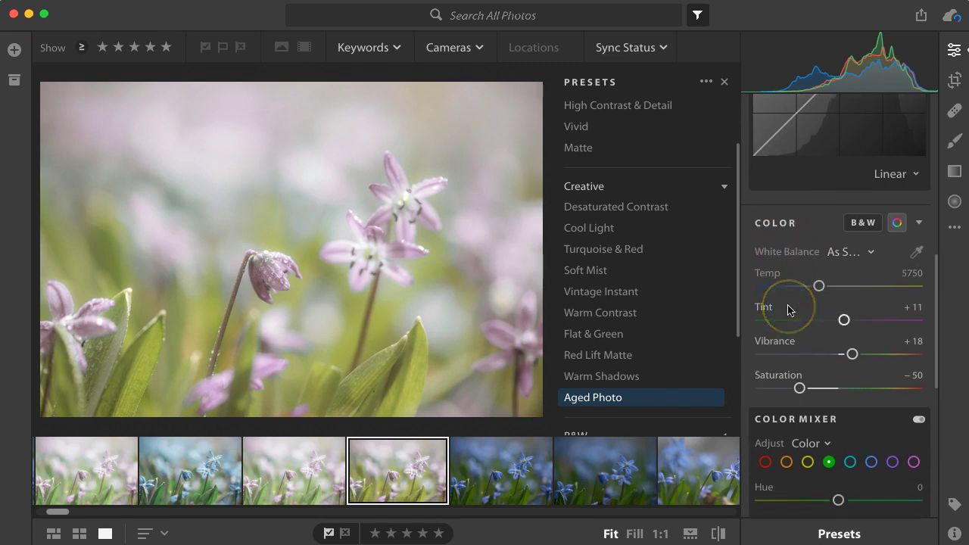
pyautogui.scroll(-2, 788, 309)
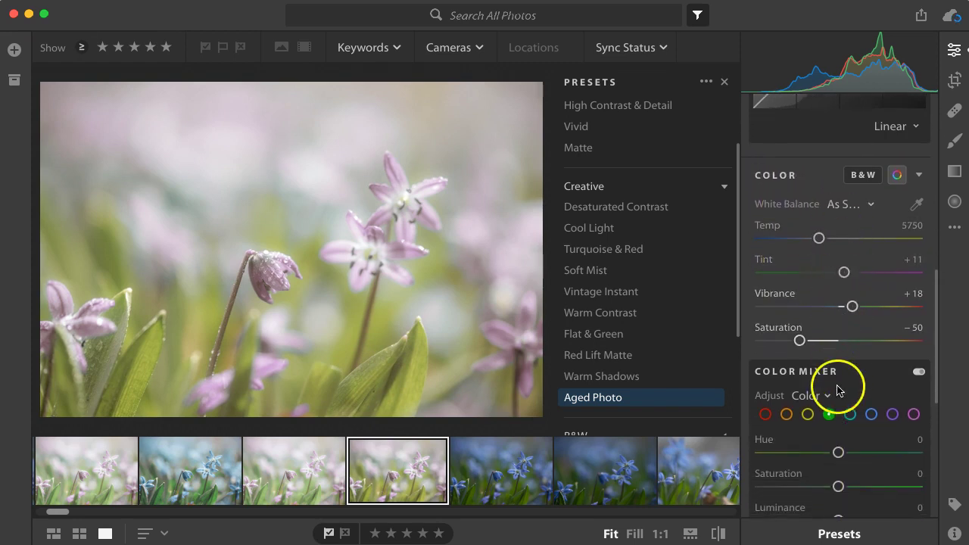
pyautogui.scroll(-3, 826, 392)
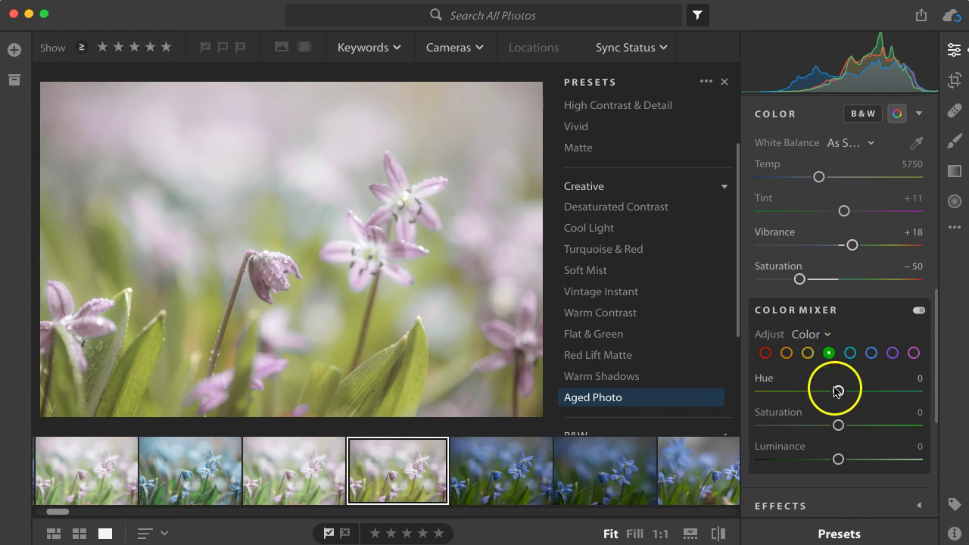
pyautogui.moveTo(839, 392); pyautogui.dragTo(893, 393)
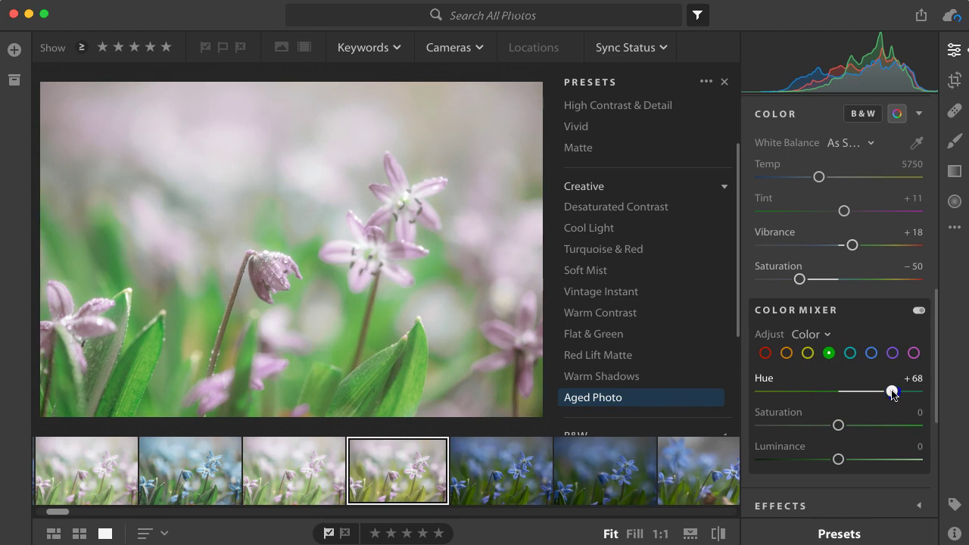
pyautogui.moveTo(892, 390); pyautogui.dragTo(891, 390)
# Step: Mute the greens in the Color Mixer by setting their Saturation to −51
pyautogui.moveTo(839, 425); pyautogui.dragTo(802, 425)
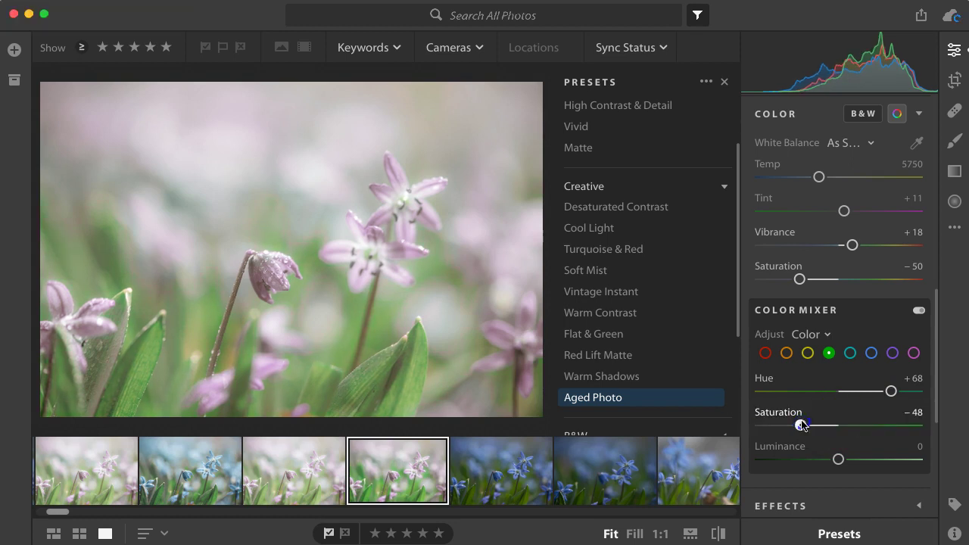
pyautogui.moveTo(802, 425); pyautogui.dragTo(800, 425)
pyautogui.click(800, 425)
pyautogui.press('alt')
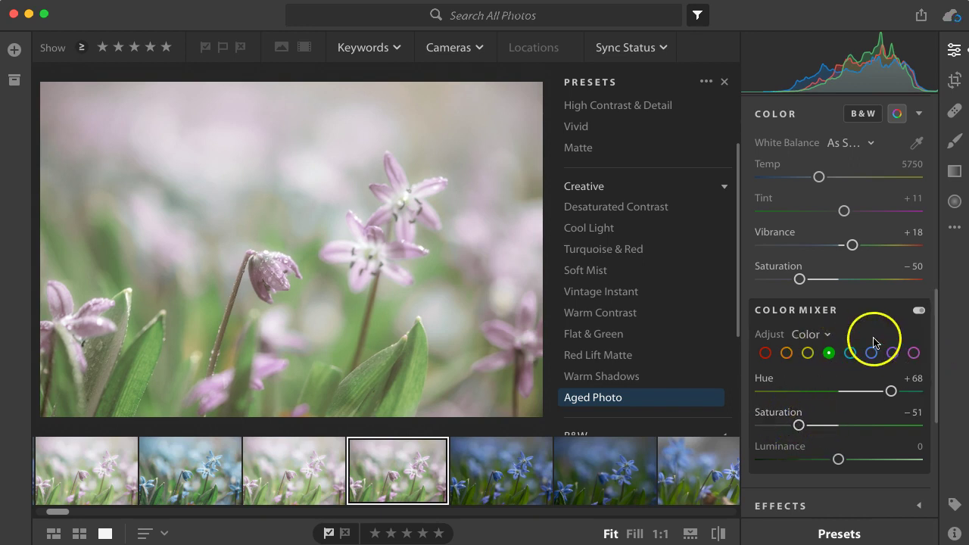
# Step: Set the yellow Hue to −23 in the Color Mixer, and compare the photo with the earlier pale-pink version
pyautogui.click(808, 353)
pyautogui.moveTo(838, 391); pyautogui.dragTo(817, 392)
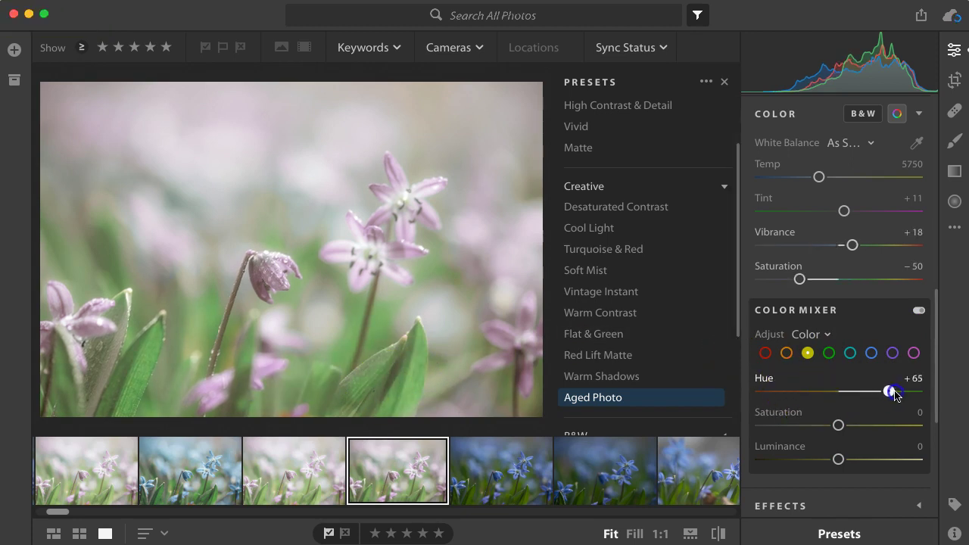
pyautogui.moveTo(875, 393); pyautogui.dragTo(790, 404)
pyautogui.click(856, 394)
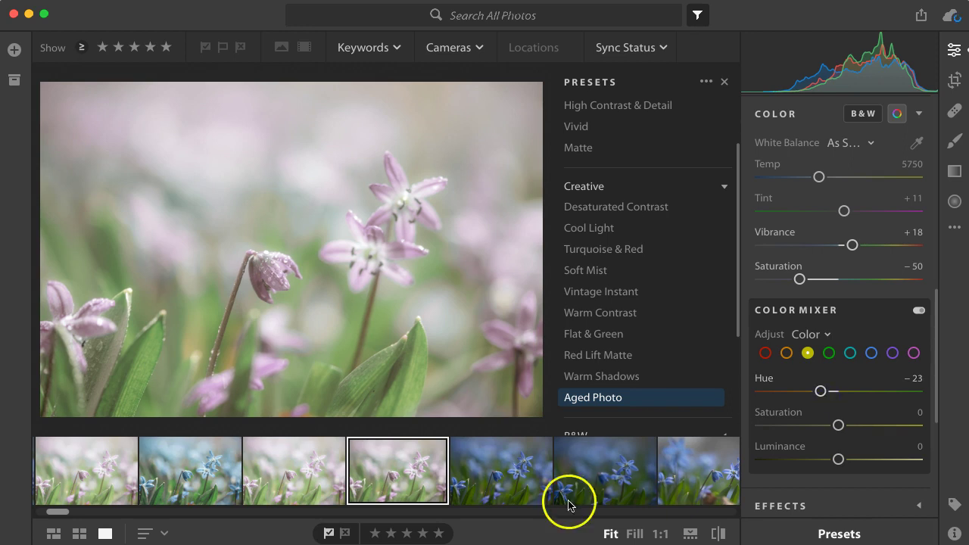
pyautogui.click(284, 485)
pyautogui.click(380, 478)
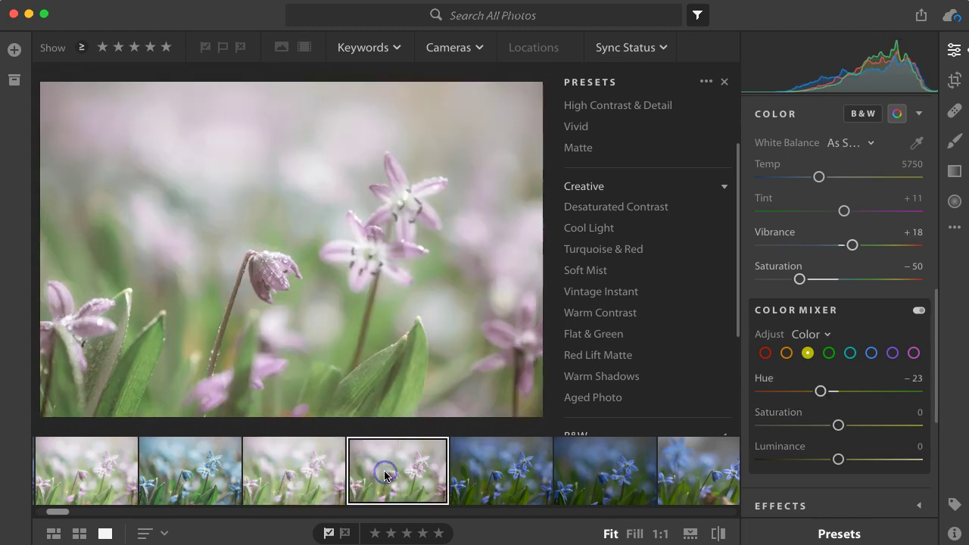
# Step: Compare the photo with the neighbouring pale-pink version, and brighten the edited photo by setting Exposure to +1.79
pyautogui.click(337, 475)
pyautogui.click(401, 473)
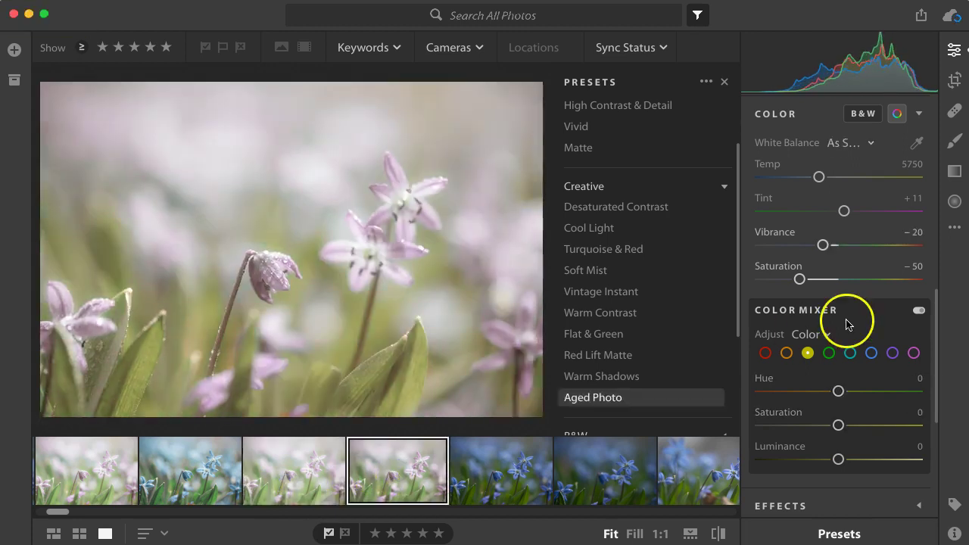
pyautogui.scroll(10, 846, 320)
pyautogui.moveTo(860, 253); pyautogui.dragTo(867, 254)
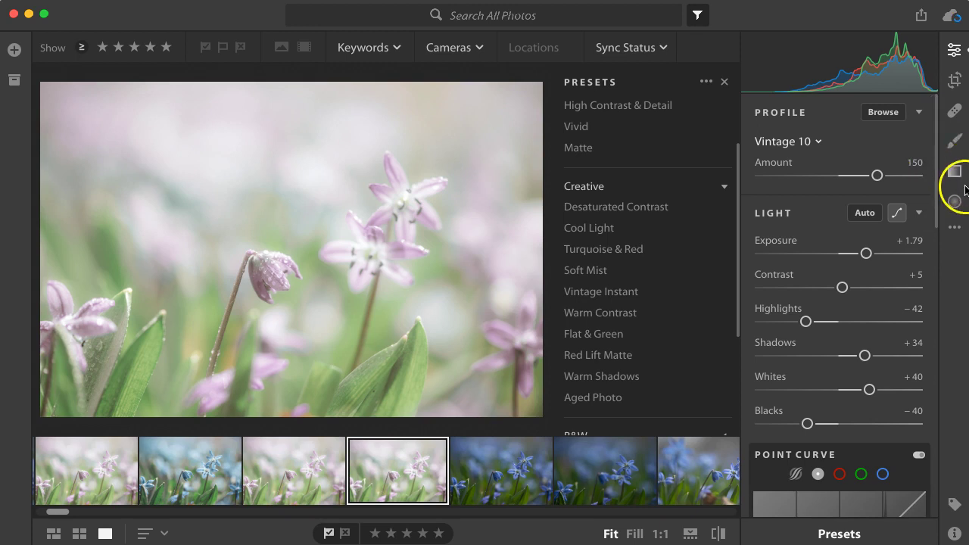
# Step: Set up a new brush adjustment with Exposure and Clarity reset to 0 and Dehaze set to −23
pyautogui.click(955, 140)
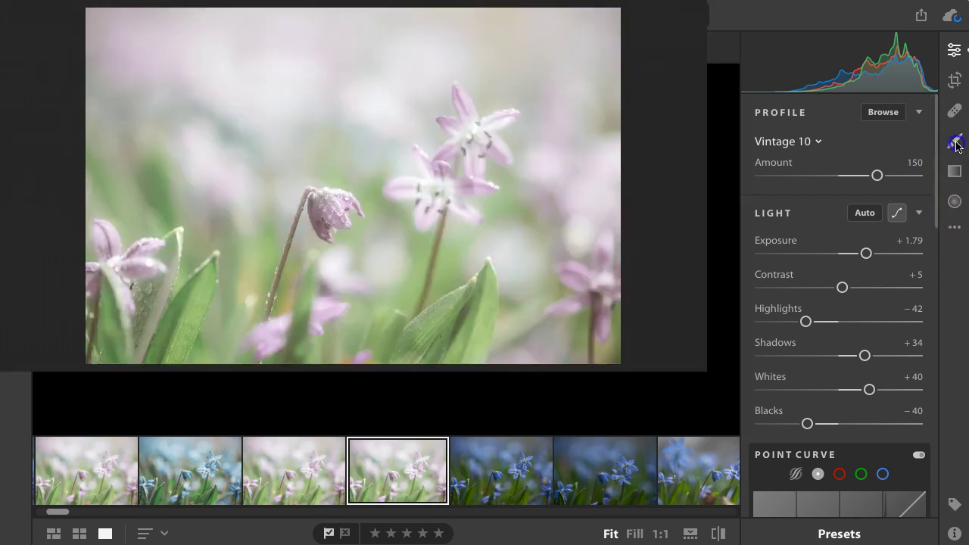
pyautogui.doubleClick(765, 305)
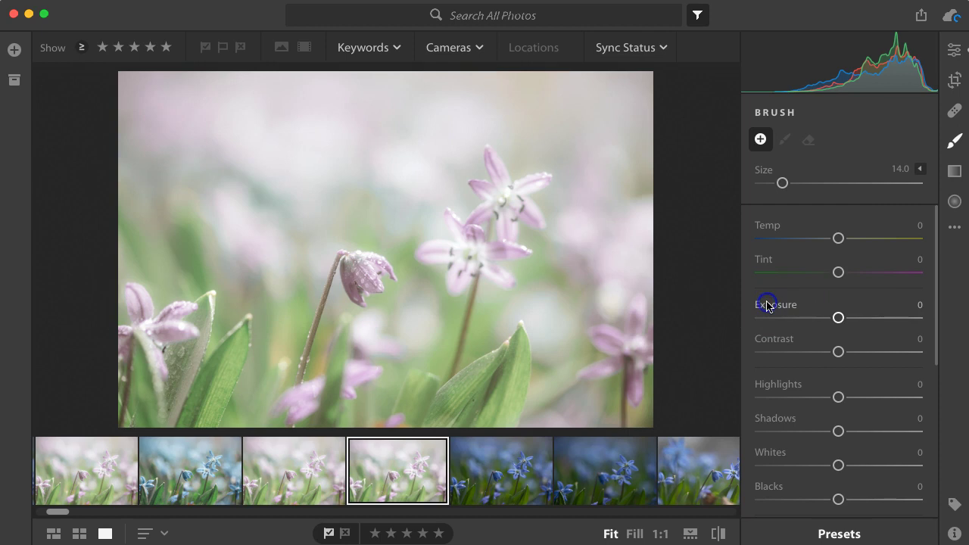
pyautogui.scroll(-3, 838, 379)
pyautogui.doubleClick(773, 386)
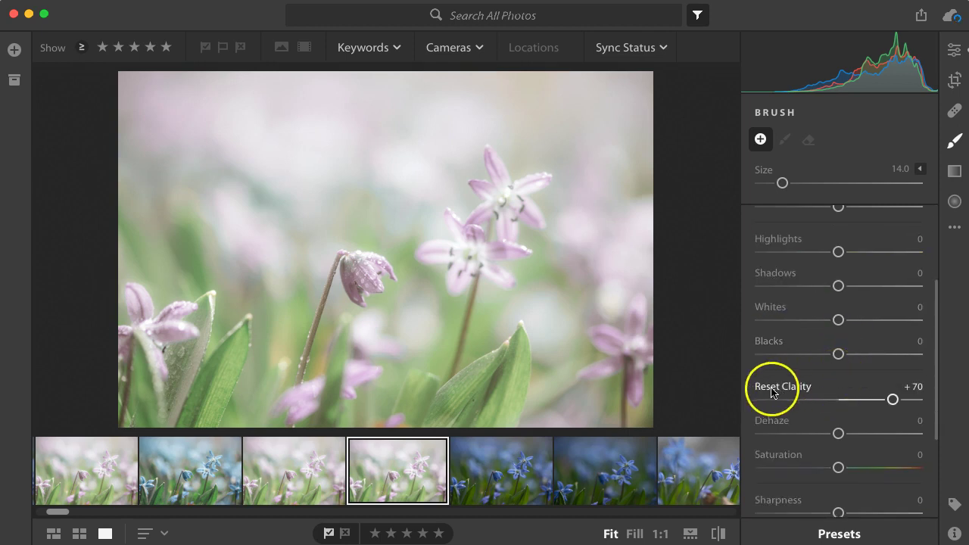
pyautogui.scroll(-2, 768, 390)
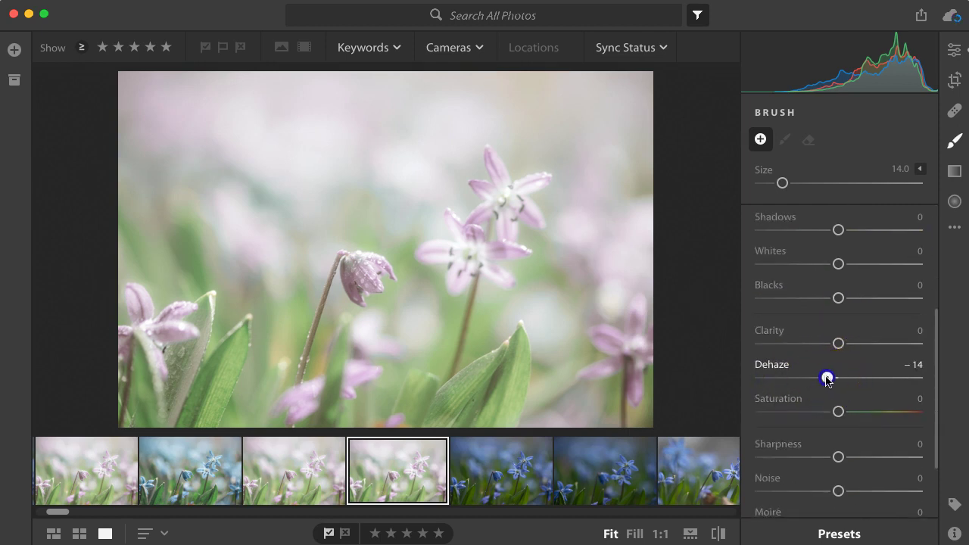
pyautogui.moveTo(822, 380); pyautogui.dragTo(820, 380)
# Step: Paint haze over the blurred background around the flowers with a size 32 brush, and set its Dehaze to −27
pyautogui.scroll(10, 516, 133)
pyautogui.moveTo(515, 133)
pyautogui.mouseDown()
pyautogui.moveTo(390, 128)
pyautogui.moveTo(340, 139)
pyautogui.moveTo(334, 130)
pyautogui.moveTo(250, 154)
pyautogui.moveTo(253, 180)
pyautogui.moveTo(200, 225)
pyautogui.moveTo(157, 218)
pyautogui.mouseUp()
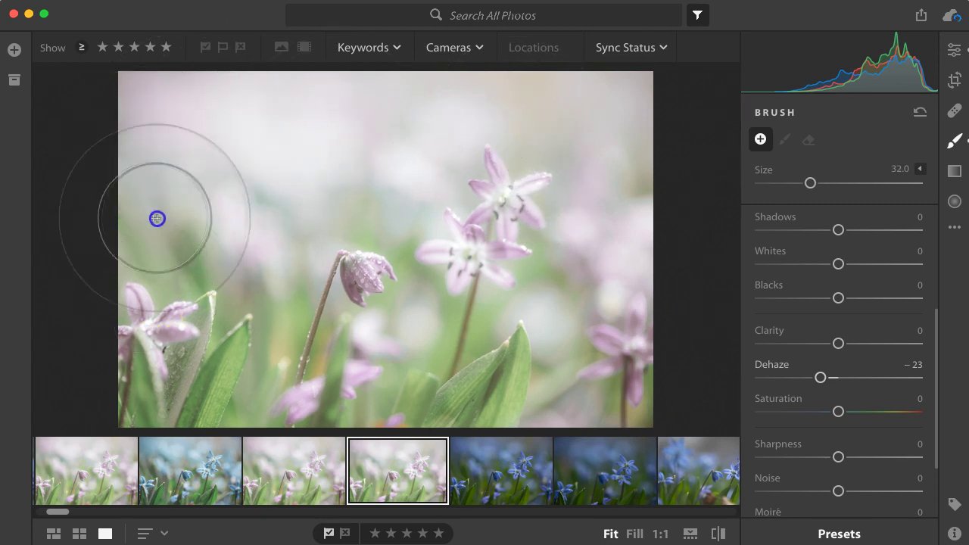
pyautogui.moveTo(637, 151)
pyautogui.mouseDown()
pyautogui.moveTo(630, 190)
pyautogui.moveTo(656, 298)
pyautogui.mouseUp()
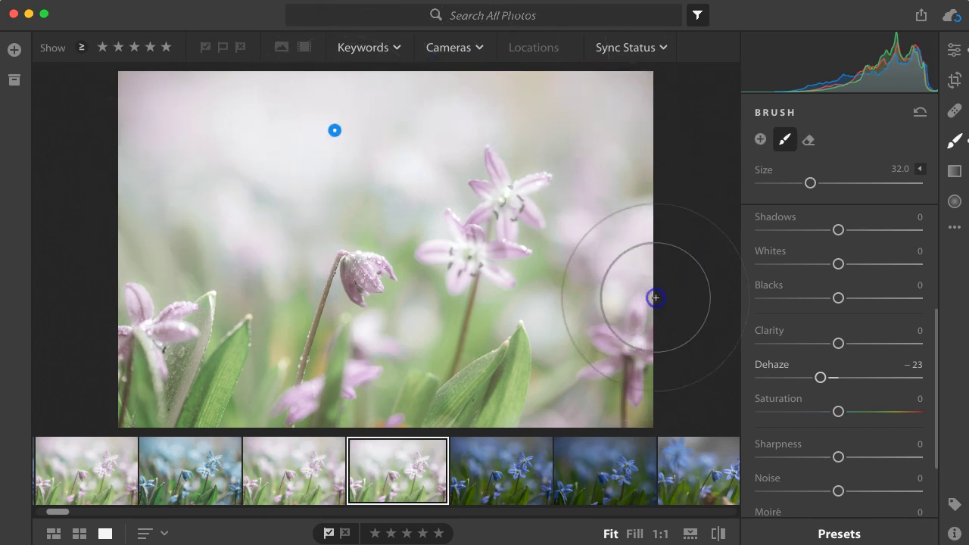
pyautogui.moveTo(820, 379)
pyautogui.mouseDown()
pyautogui.moveTo(794, 381)
pyautogui.moveTo(816, 381)
pyautogui.mouseUp()
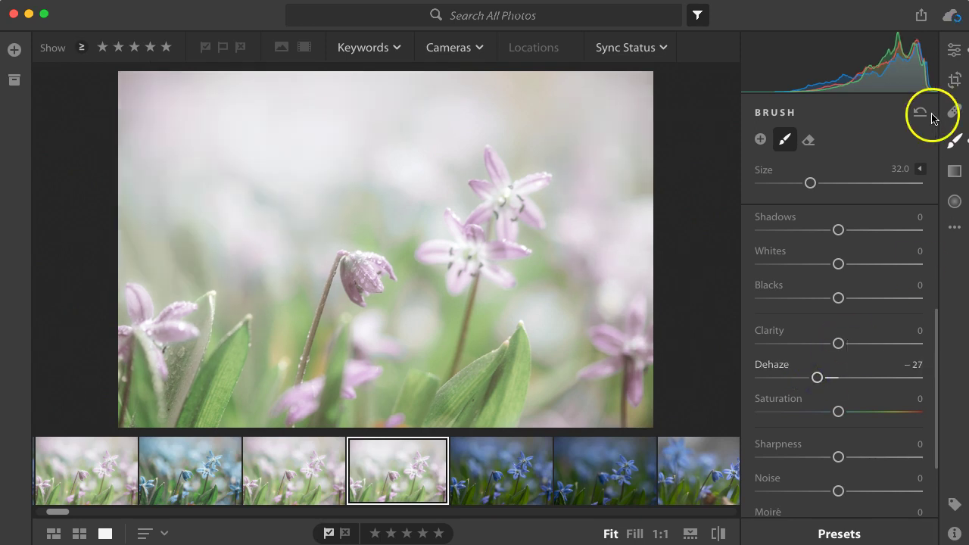
pyautogui.click(954, 142)
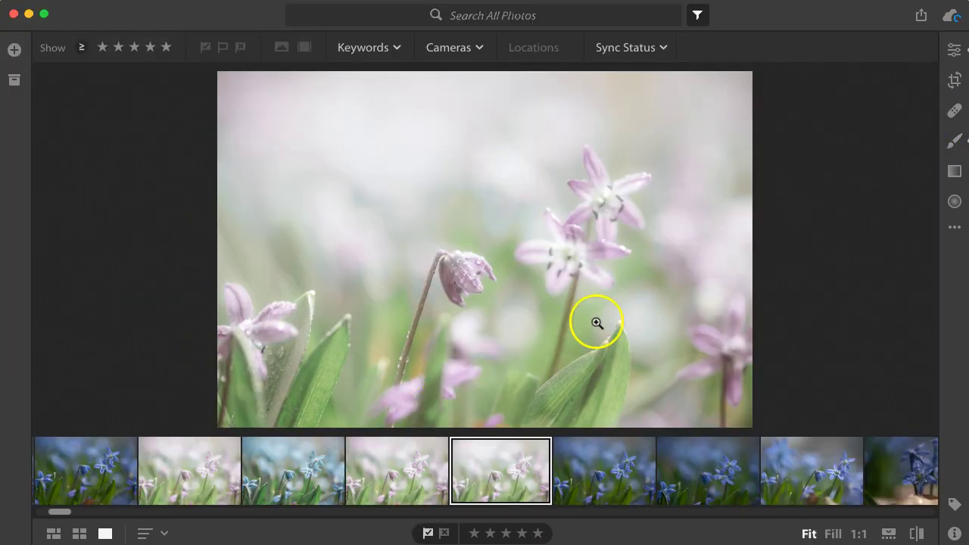
# Step: View the photo of the blue flower patch beside the tree trunk, and return to the finished soft pink photo
pyautogui.scroll(-2, 748, 471)
pyautogui.scroll(-10, 748, 471)
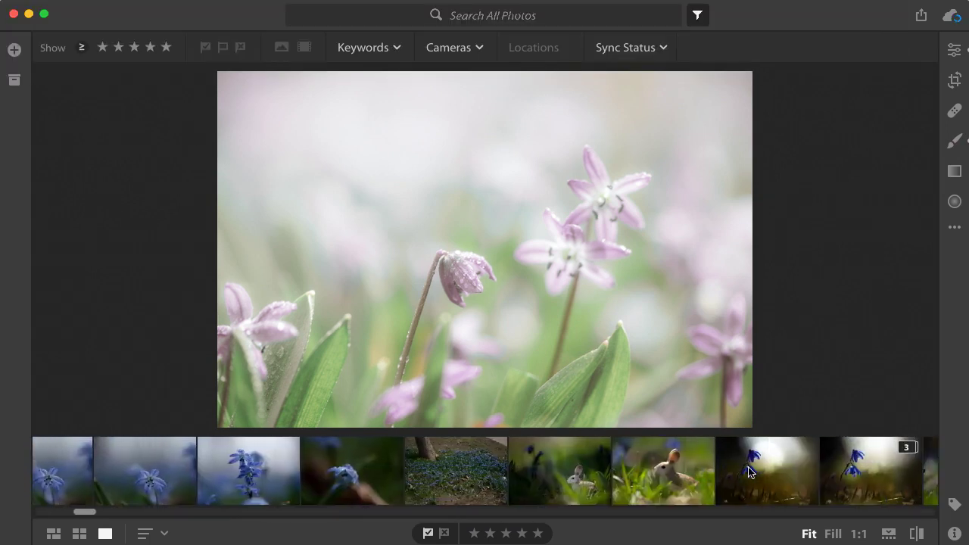
pyautogui.click(468, 480)
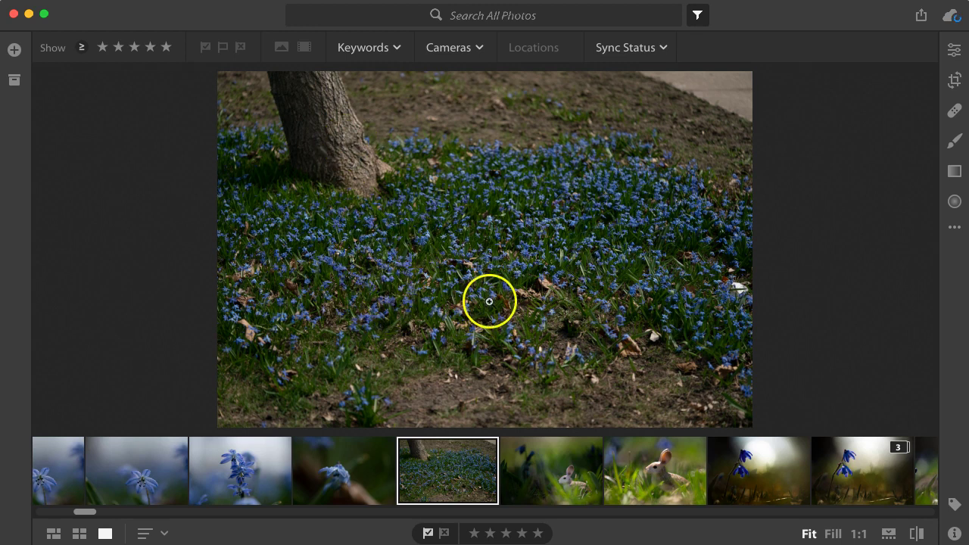
pyautogui.hscroll(-5, 406, 508)
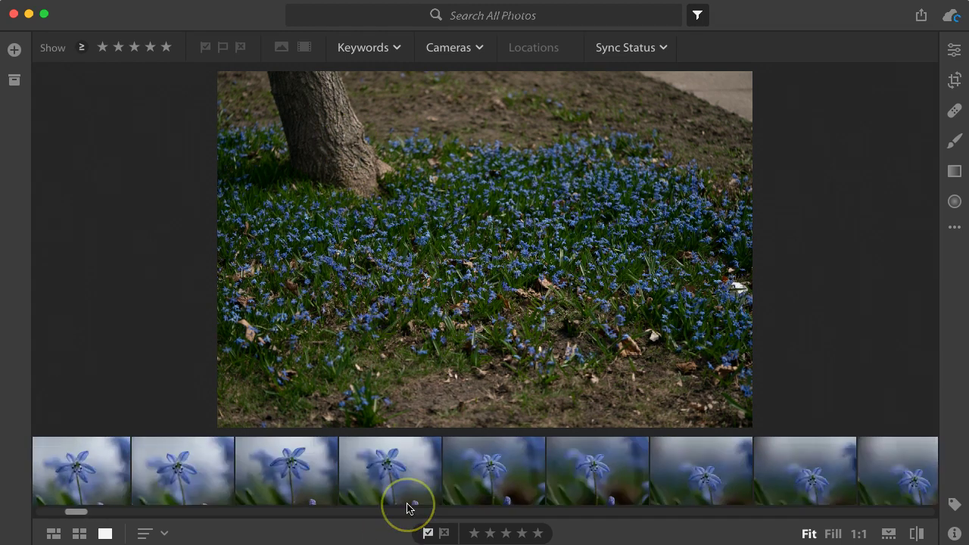
pyautogui.hscroll(-5, 407, 509)
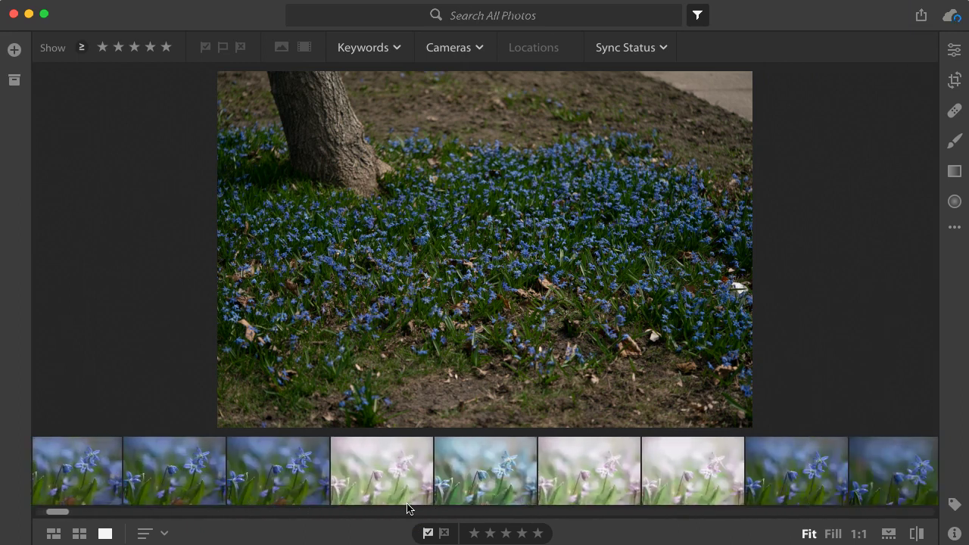
pyautogui.click(644, 479)
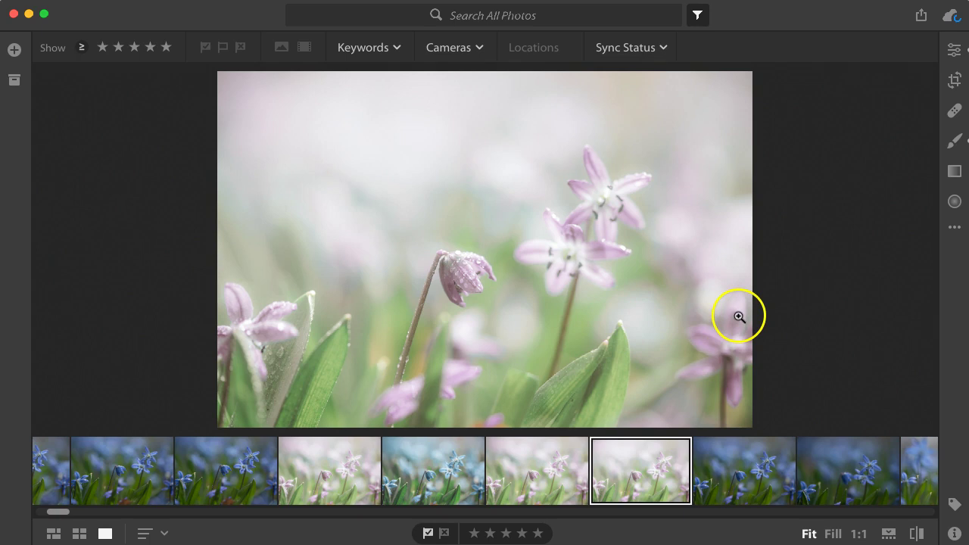